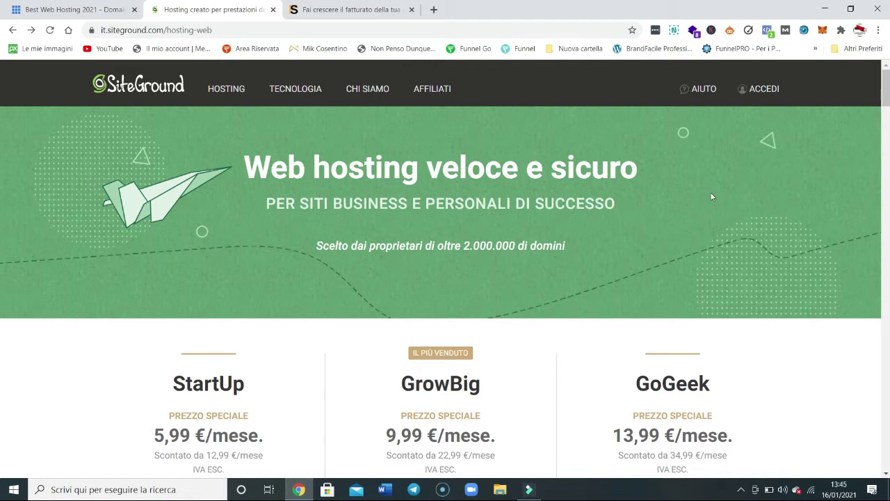
# - Choose the StartUp web hosting plan for purchase
pyautogui.moveTo(706, 89)
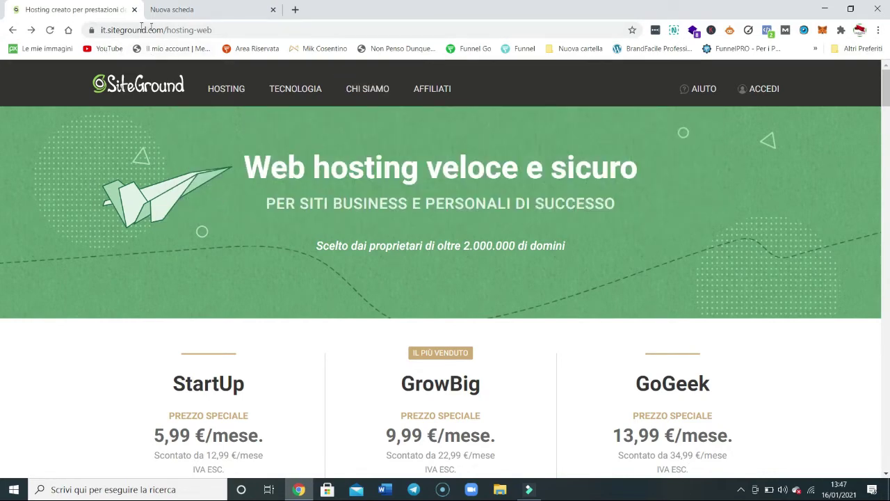
pyautogui.scroll(-3, 379, 294)
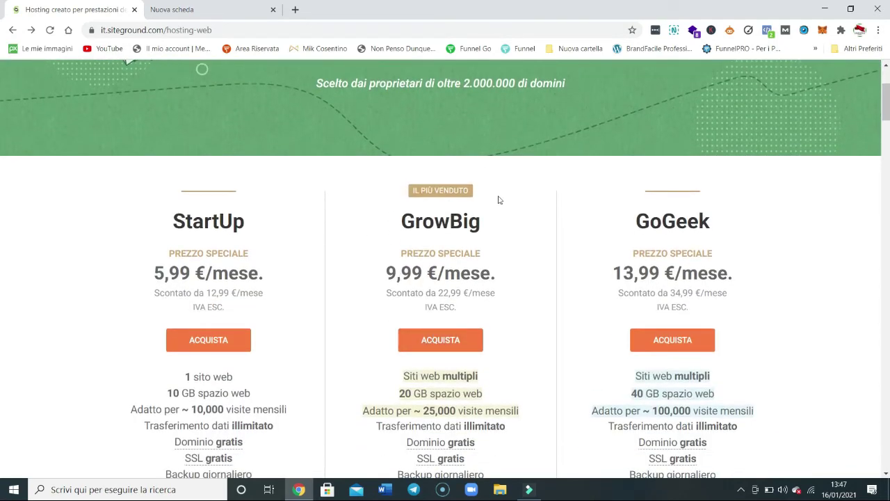
pyautogui.scroll(-1, 506, 324)
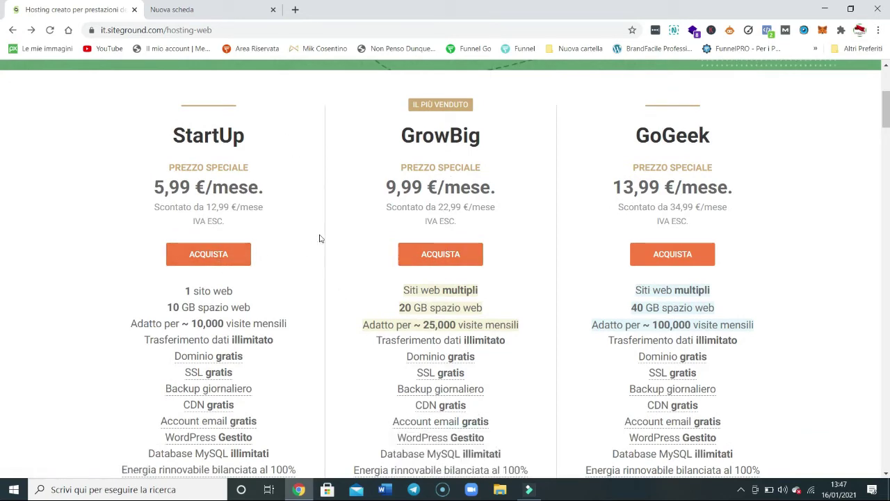
pyautogui.scroll(1, 320, 238)
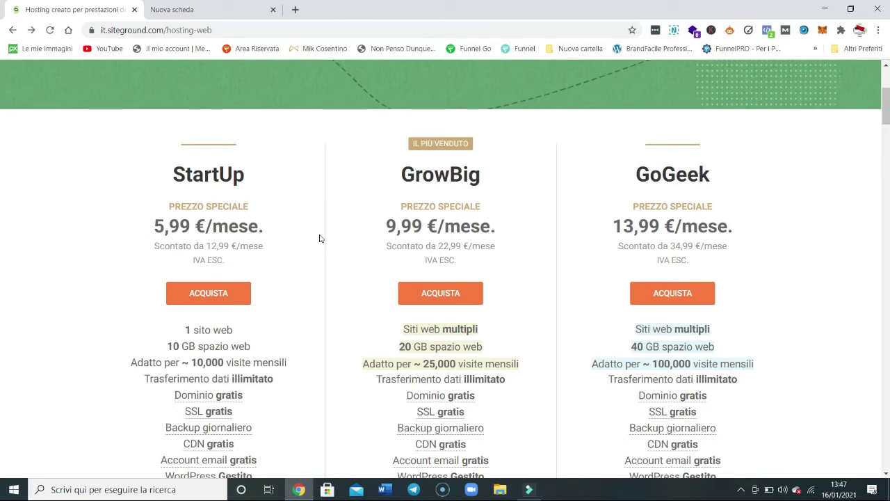
pyautogui.scroll(3, 320, 238)
pyautogui.scroll(-3, 327, 250)
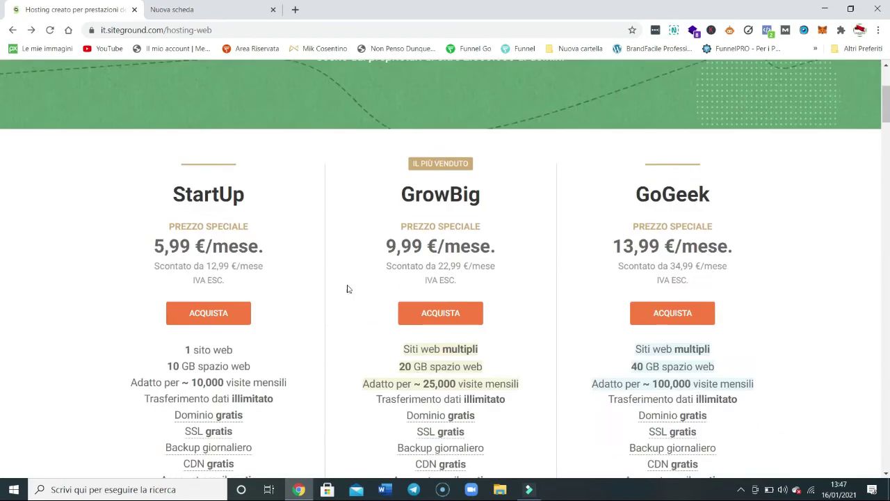
pyautogui.scroll(3, 284, 253)
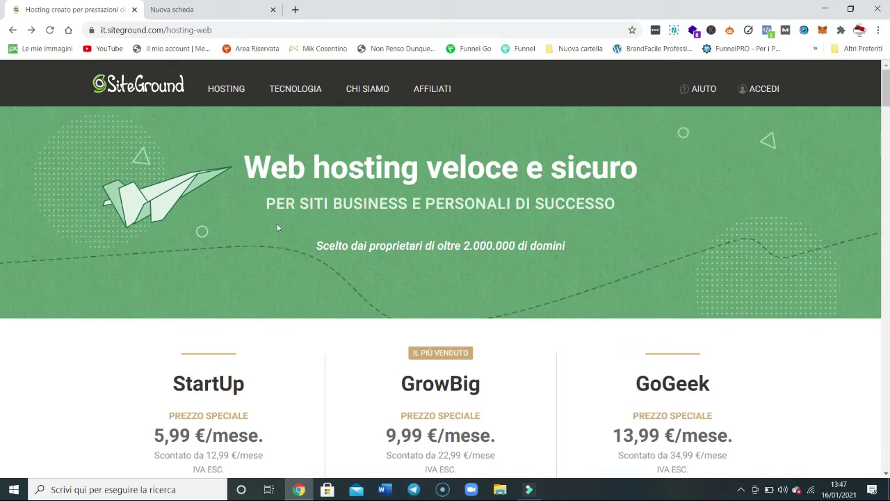
pyautogui.scroll(-3, 320, 299)
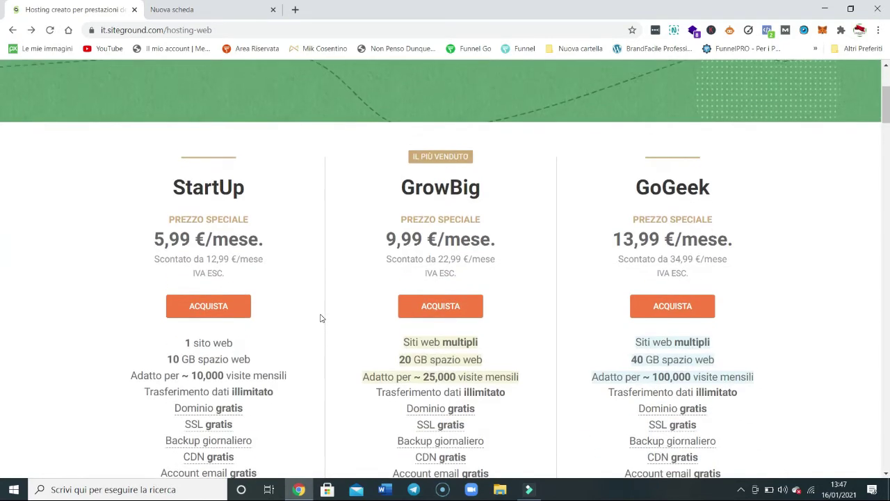
pyautogui.scroll(-2, 319, 317)
pyautogui.scroll(2, 320, 318)
pyautogui.click(209, 298)
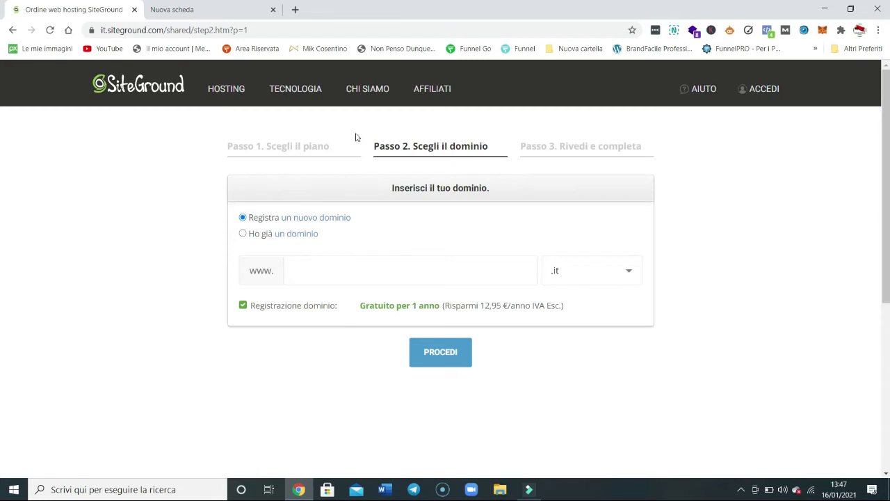
# - Choose to register a new domain and set its extension to .com
pyautogui.moveTo(296, 123)
pyautogui.click(243, 234)
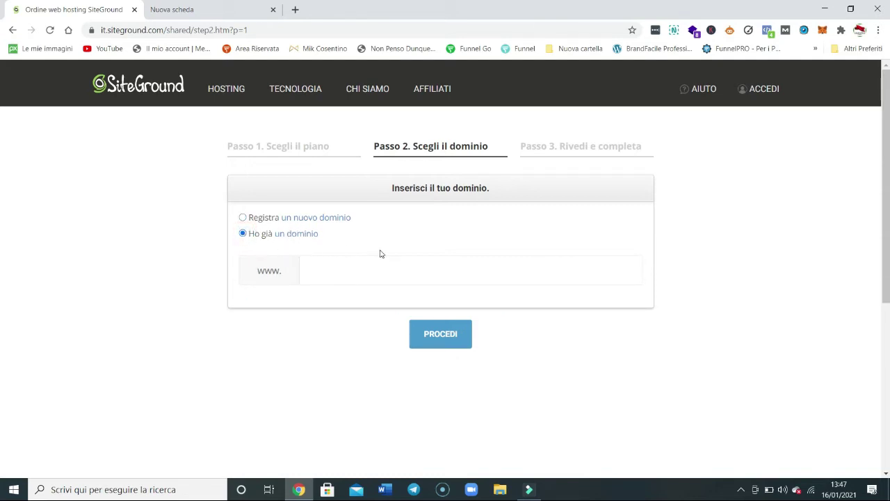
pyautogui.click(243, 218)
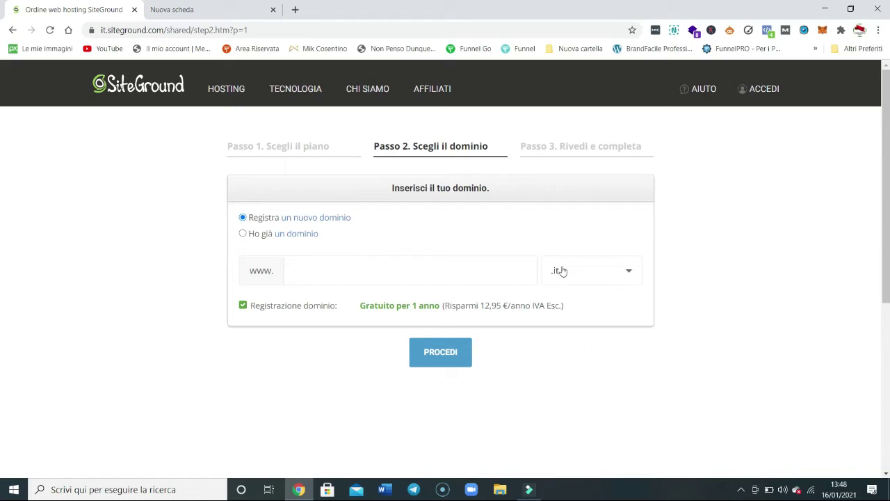
pyautogui.click(628, 272)
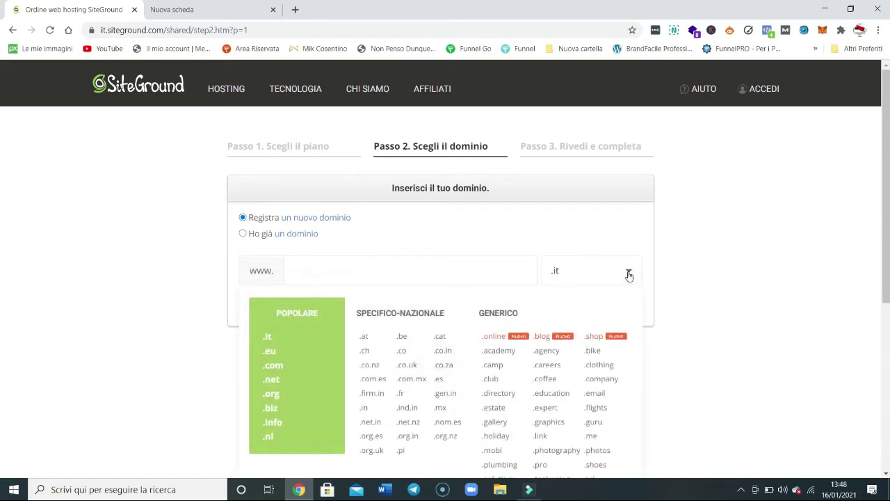
pyautogui.click(277, 367)
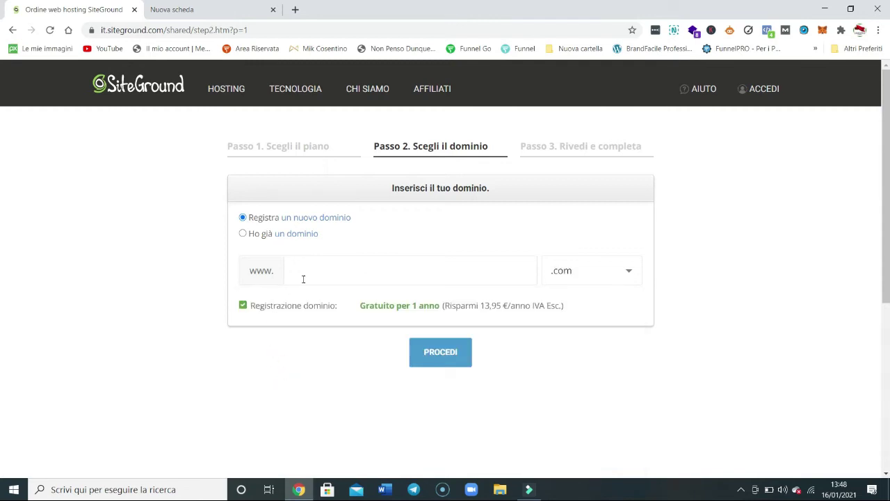
# - Enter textwordpress as the new domain name and submit it
pyautogui.click(323, 266)
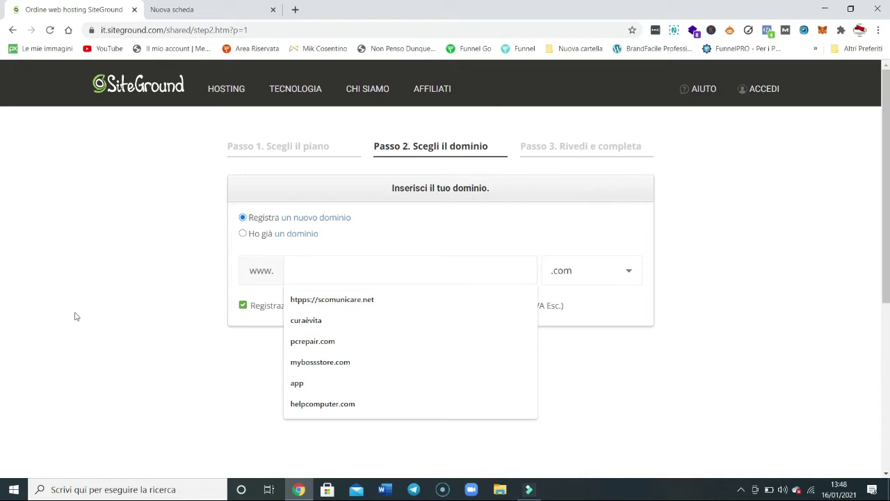
pyautogui.write('texta')
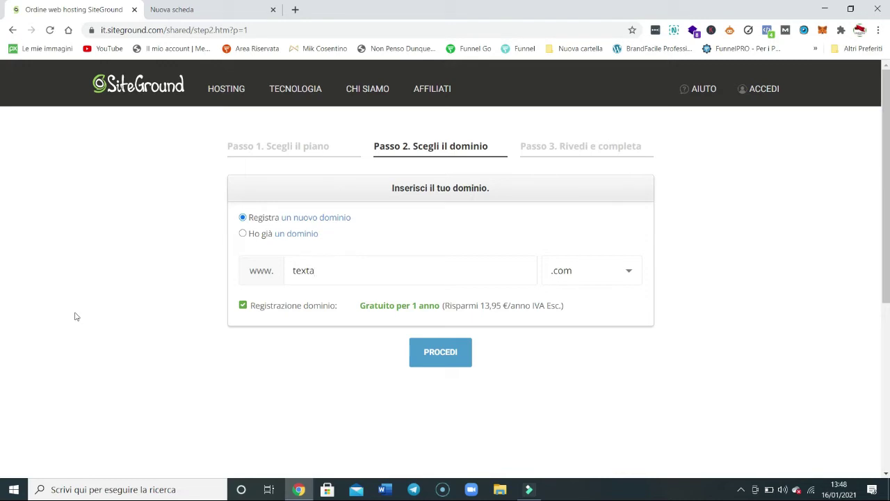
pyautogui.press('BackSpace')
pyautogui.press('BackSpace')
pyautogui.click(445, 362)
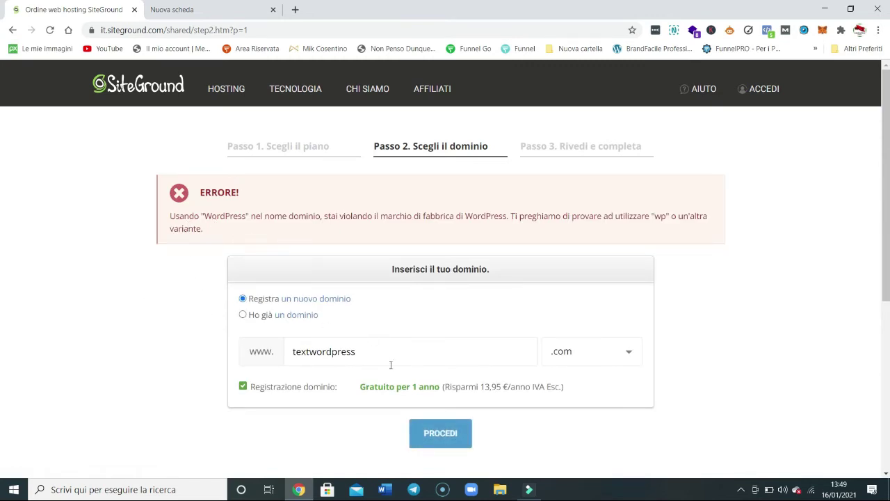
# - Shorten the domain name to textword and continue the order with the textword.it domain
pyautogui.click(369, 351)
pyautogui.press('BackSpace')
pyautogui.press('BackSpace')
pyautogui.press('BackSpace')
pyautogui.press('BackSpace')
pyautogui.press('BackSpace')
pyautogui.click(445, 437)
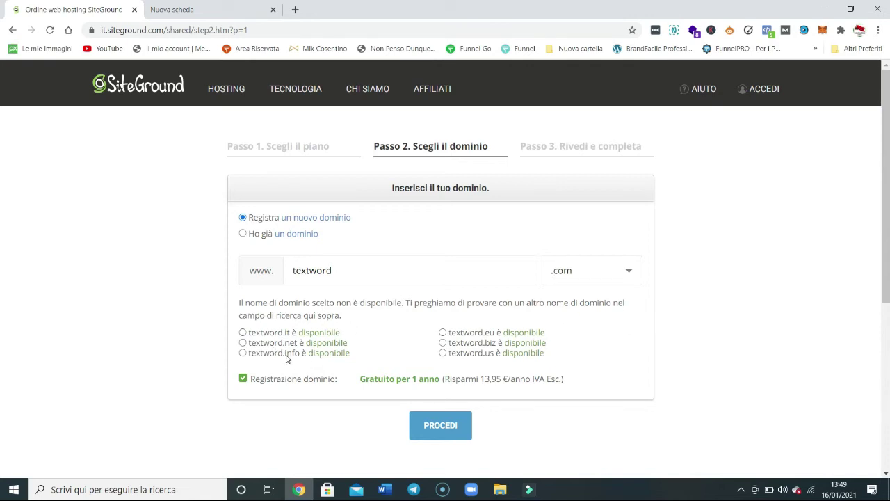
pyautogui.click(243, 333)
pyautogui.click(444, 431)
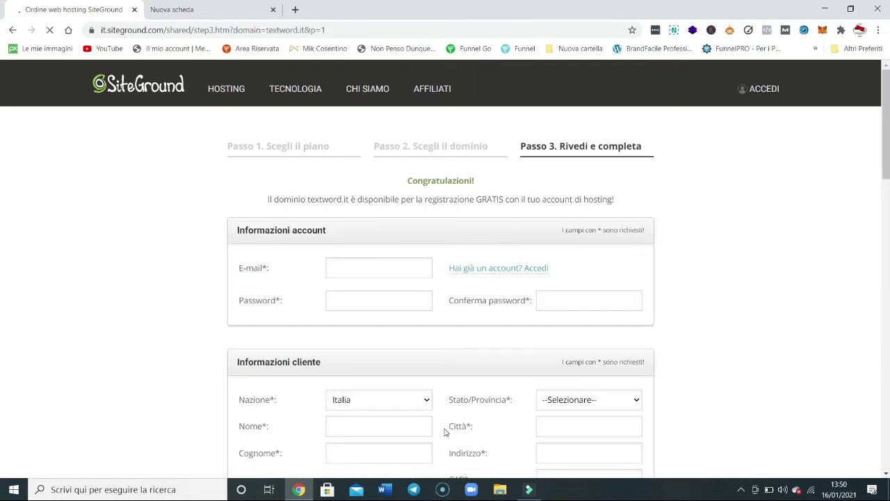
# - Examine the order completion form, from the account and customer details down to the order total and terms
pyautogui.scroll(-12, 780, 305)
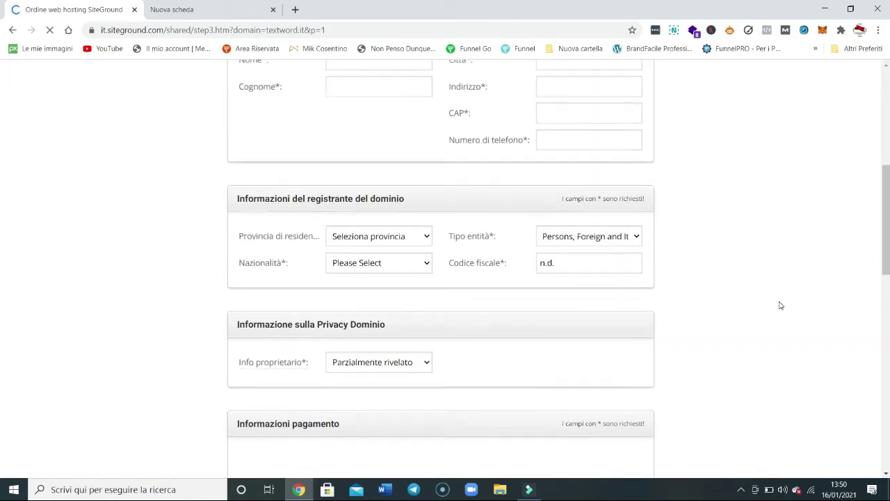
pyautogui.scroll(-8, 780, 305)
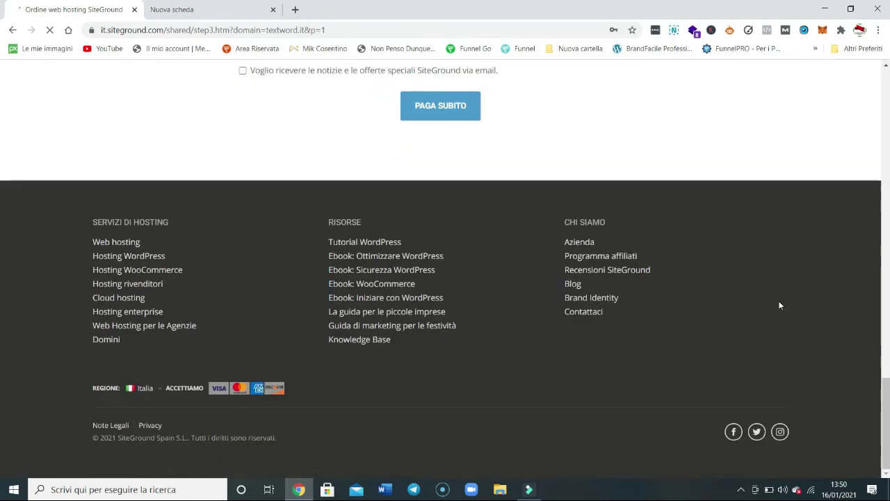
pyautogui.scroll(2, 780, 304)
pyautogui.scroll(1, 780, 304)
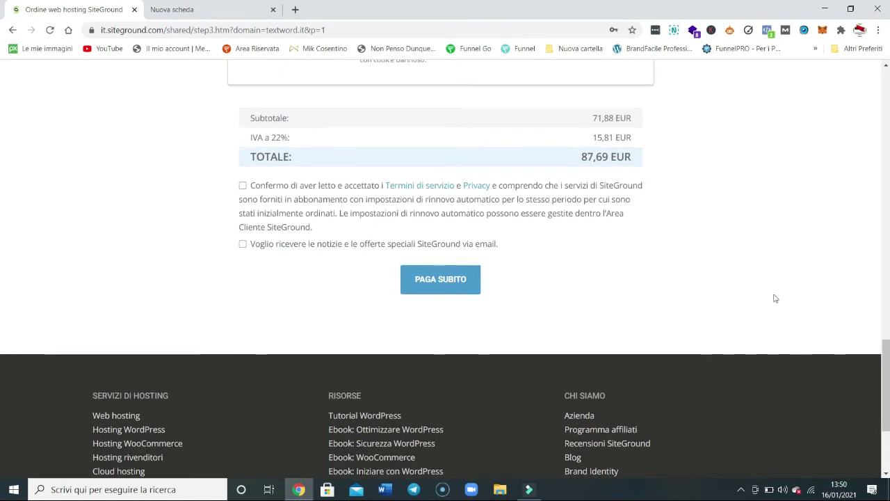
pyautogui.scroll(2, 715, 213)
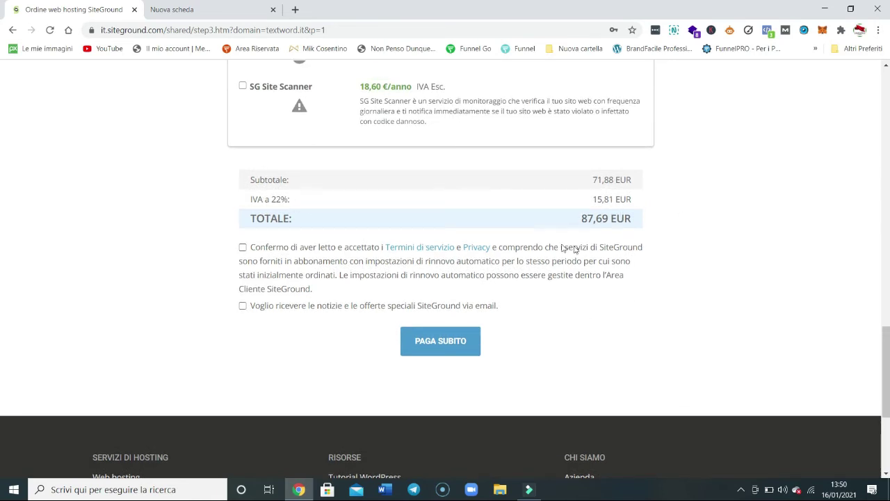
pyautogui.scroll(12, 686, 284)
pyautogui.scroll(7, 685, 285)
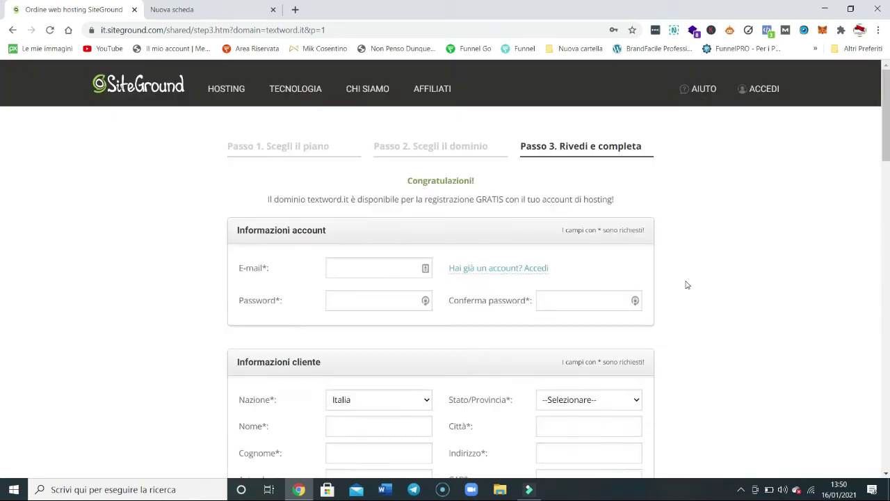
pyautogui.scroll(-1, 687, 285)
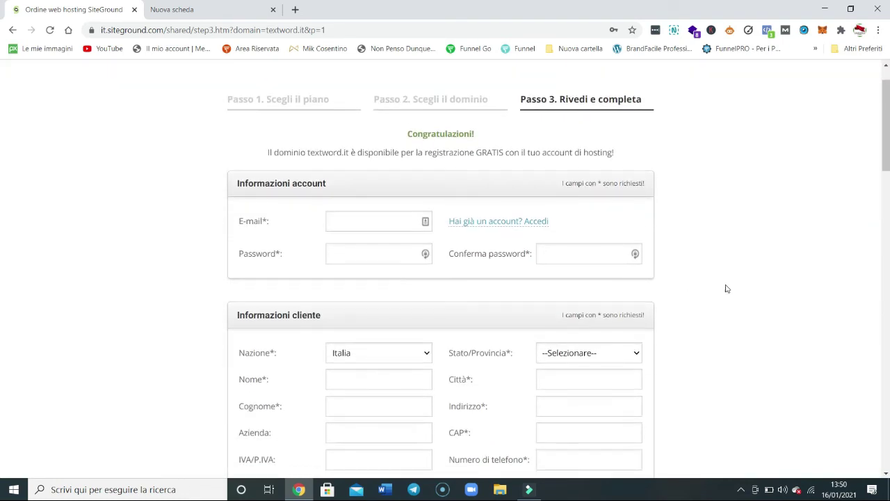
pyautogui.click(359, 221)
pyautogui.scroll(-1, 792, 273)
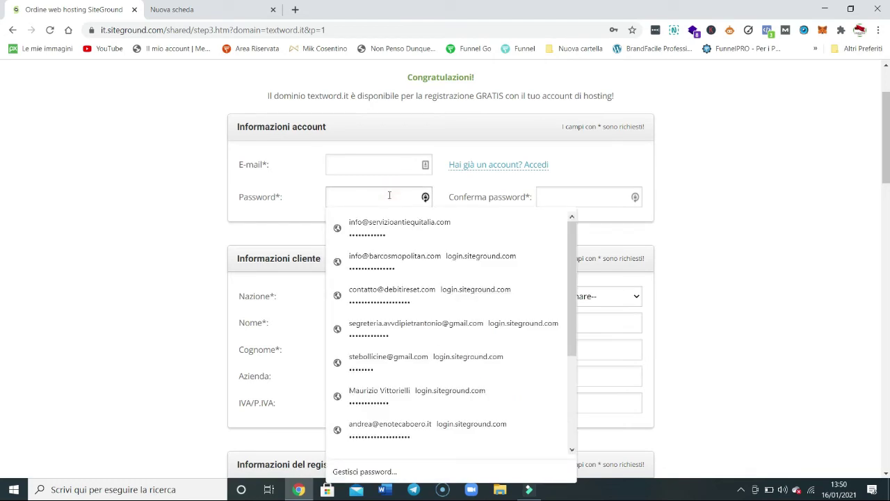
pyautogui.click(800, 232)
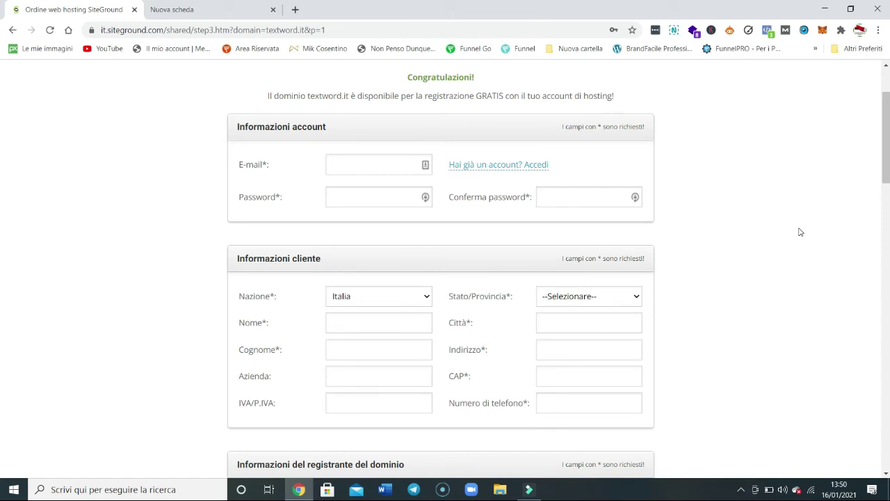
# - Set the state/province in the customer information to Brescia
pyautogui.scroll(-1, 781, 300)
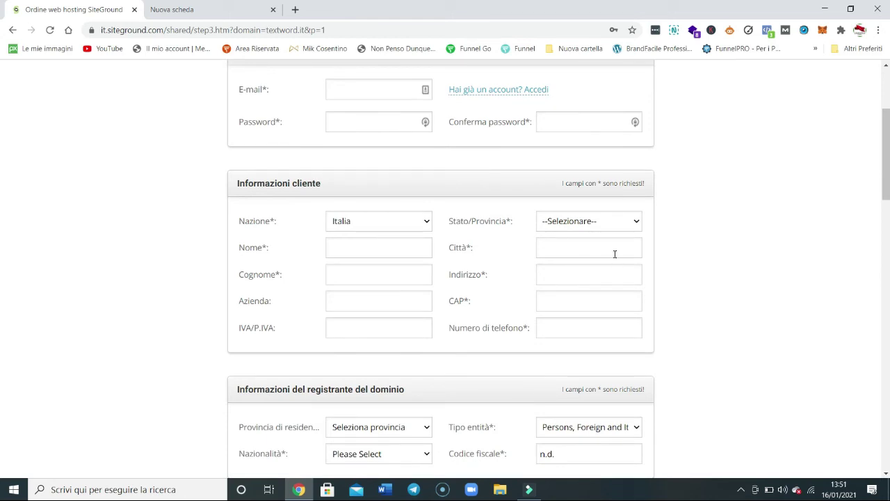
pyautogui.click(637, 221)
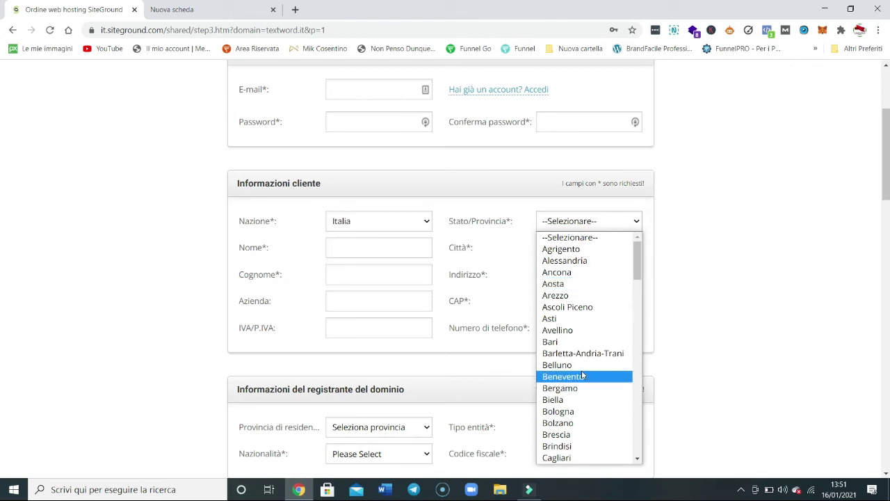
pyautogui.scroll(-3, 579, 368)
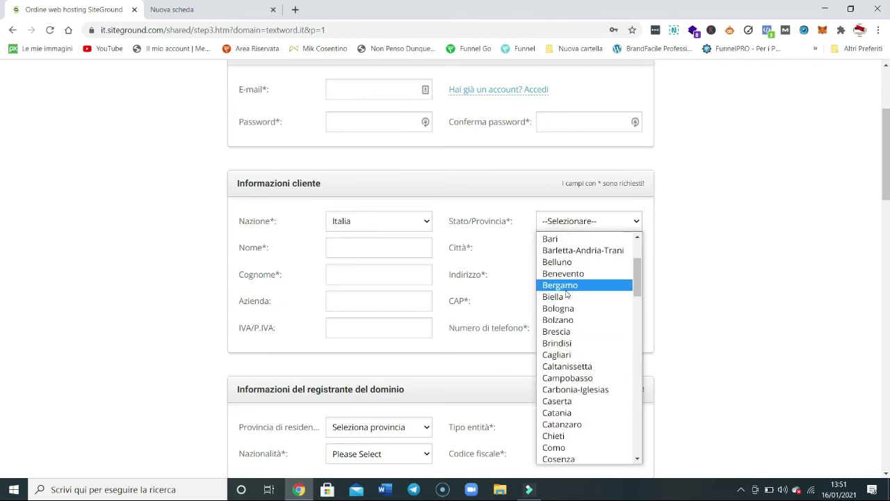
pyautogui.click(567, 332)
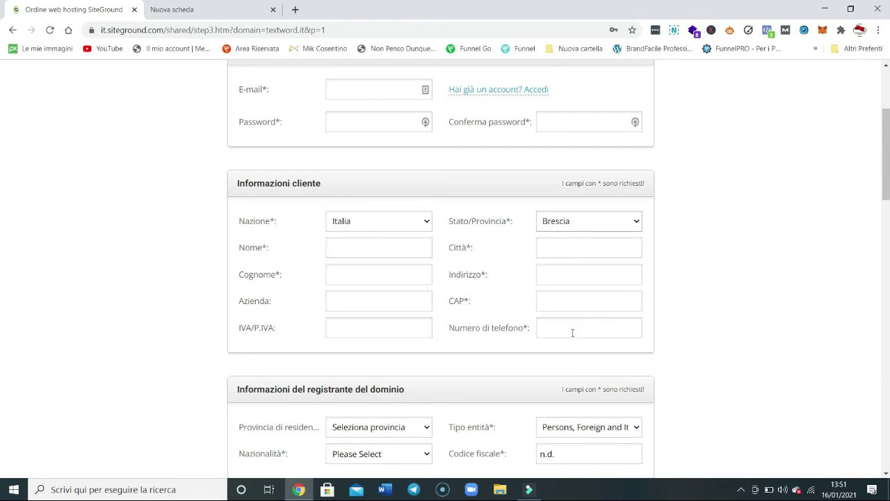
# - Accept the terms of service and privacy policy, and opt in to SiteGround news and special offers by email
pyautogui.scroll(-2, 572, 332)
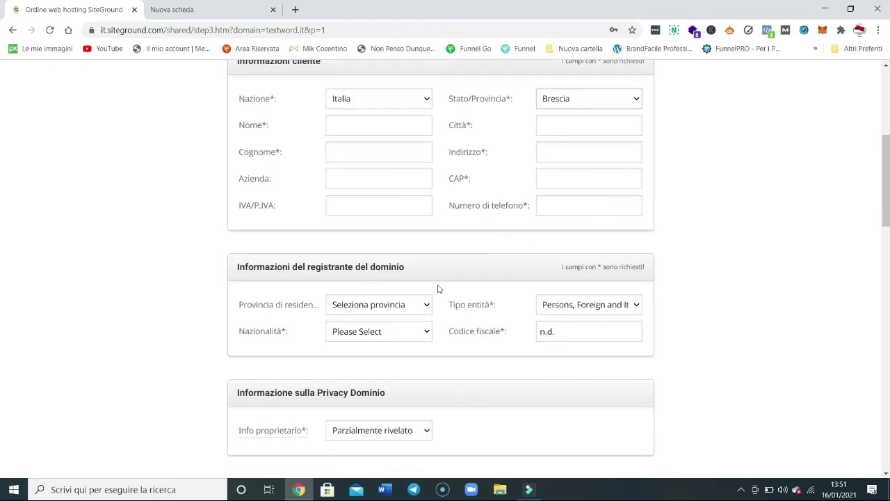
pyautogui.scroll(-3, 765, 270)
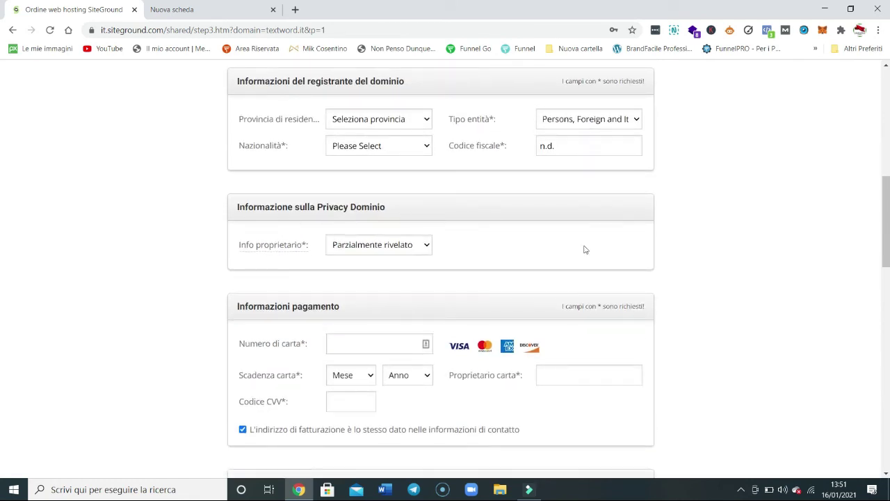
pyautogui.scroll(2, 589, 257)
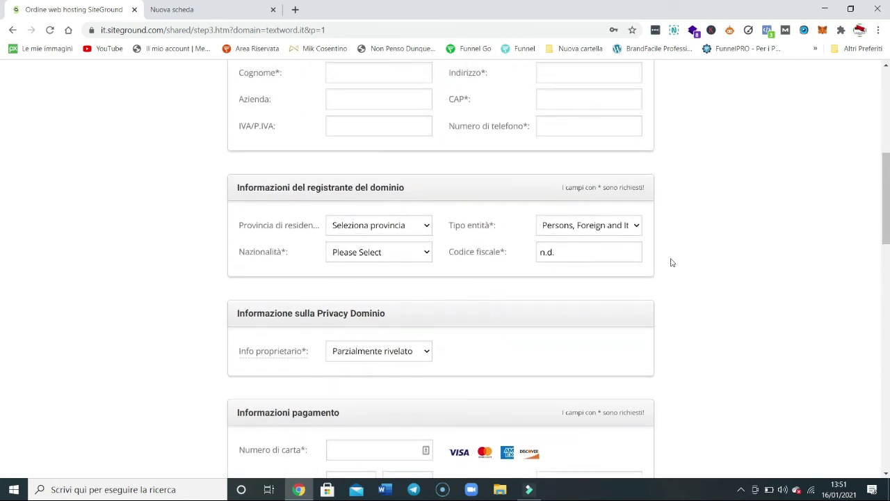
pyautogui.scroll(-3, 771, 304)
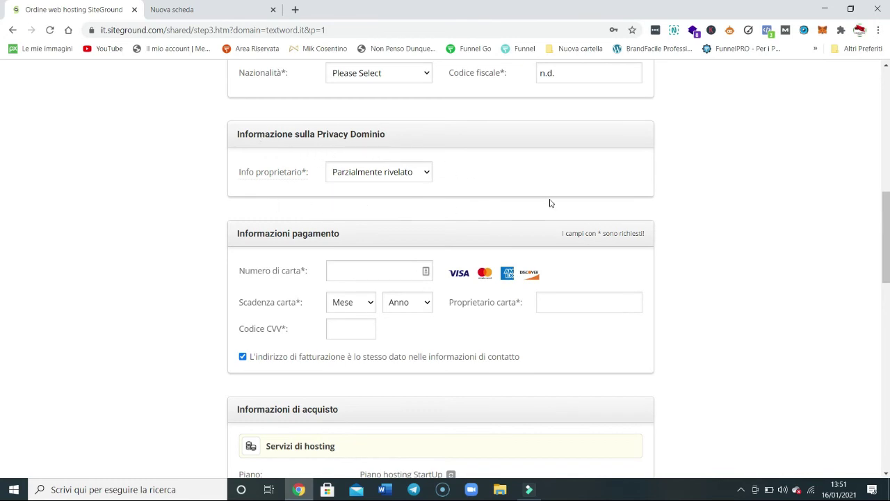
pyautogui.scroll(-1, 556, 209)
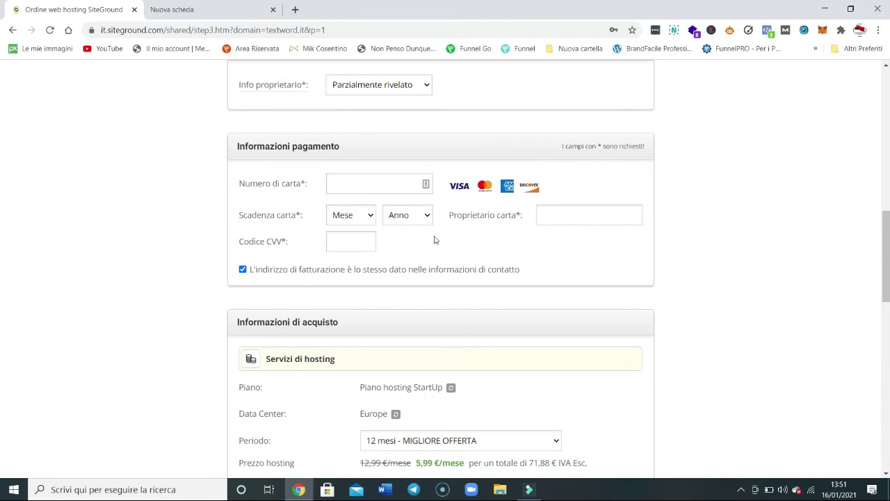
pyautogui.scroll(-3, 712, 278)
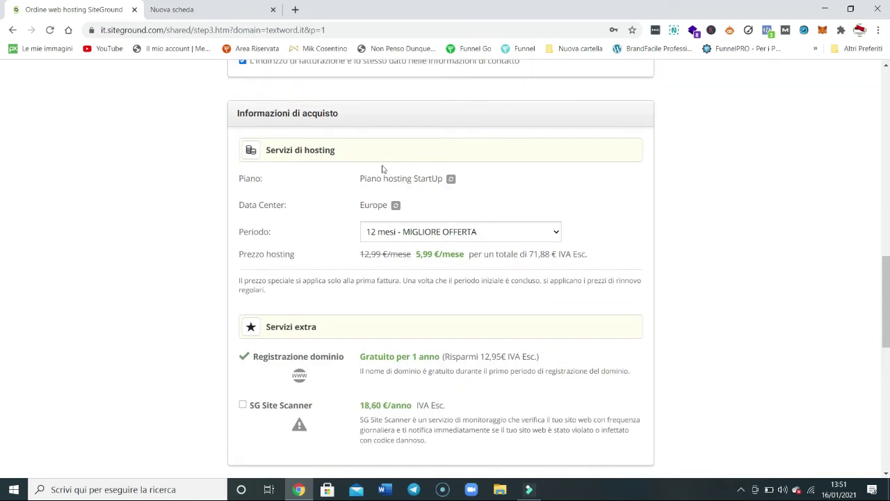
pyautogui.scroll(-2, 534, 296)
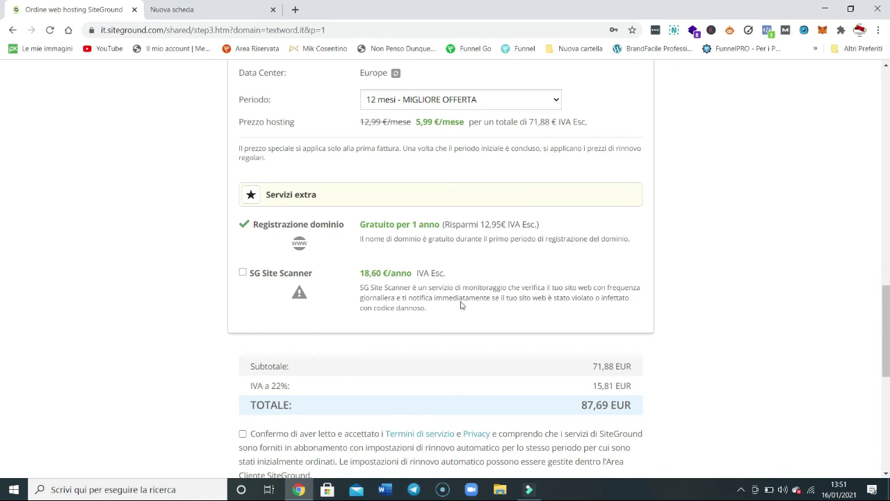
pyautogui.scroll(-3, 463, 305)
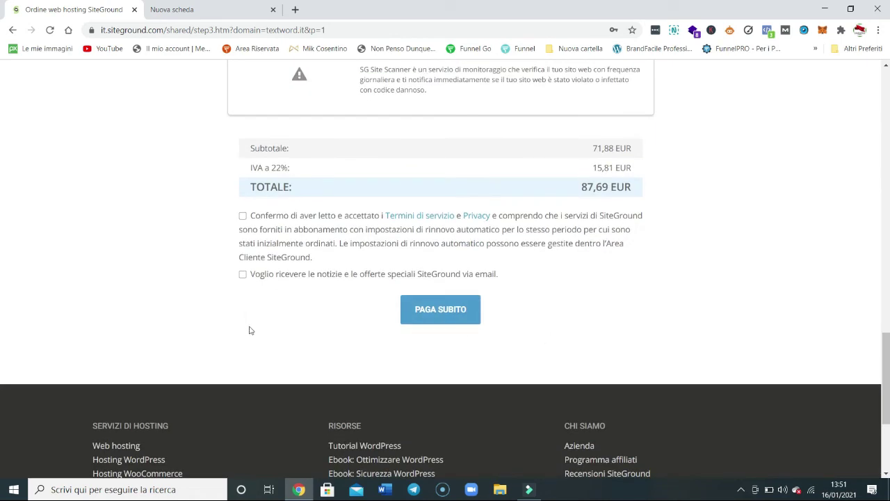
pyautogui.click(243, 216)
pyautogui.click(242, 275)
pyautogui.scroll(10, 552, 280)
pyautogui.scroll(3, 552, 280)
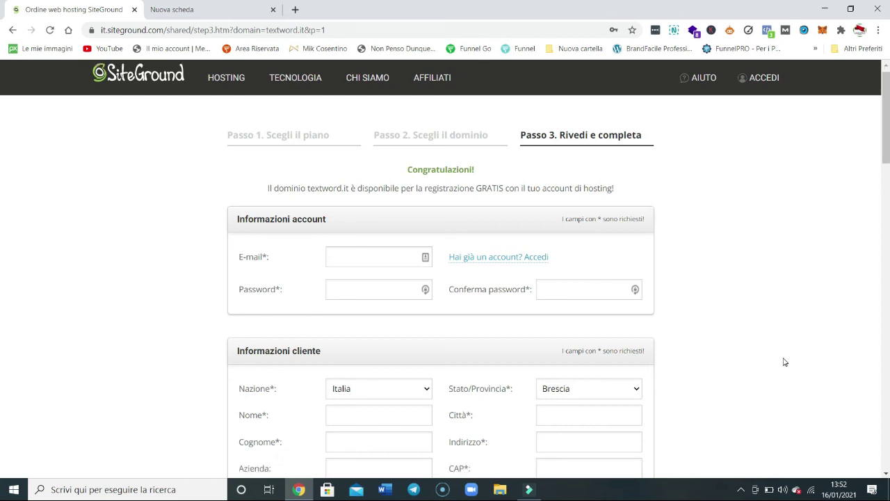
pyautogui.scroll(-8, 784, 361)
pyautogui.scroll(-12, 784, 362)
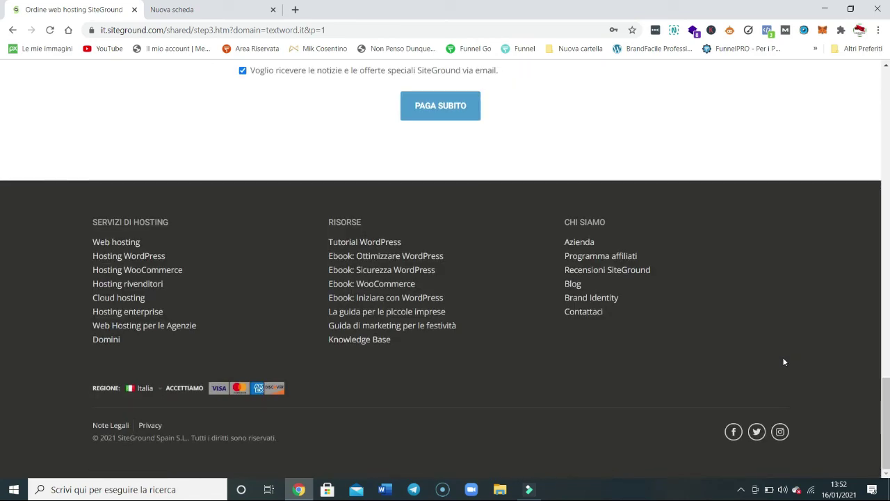
pyautogui.scroll(20, 783, 362)
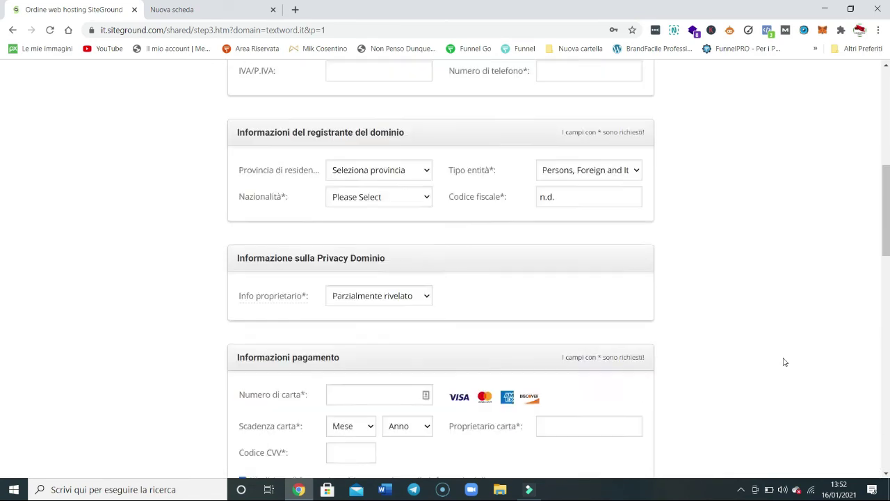